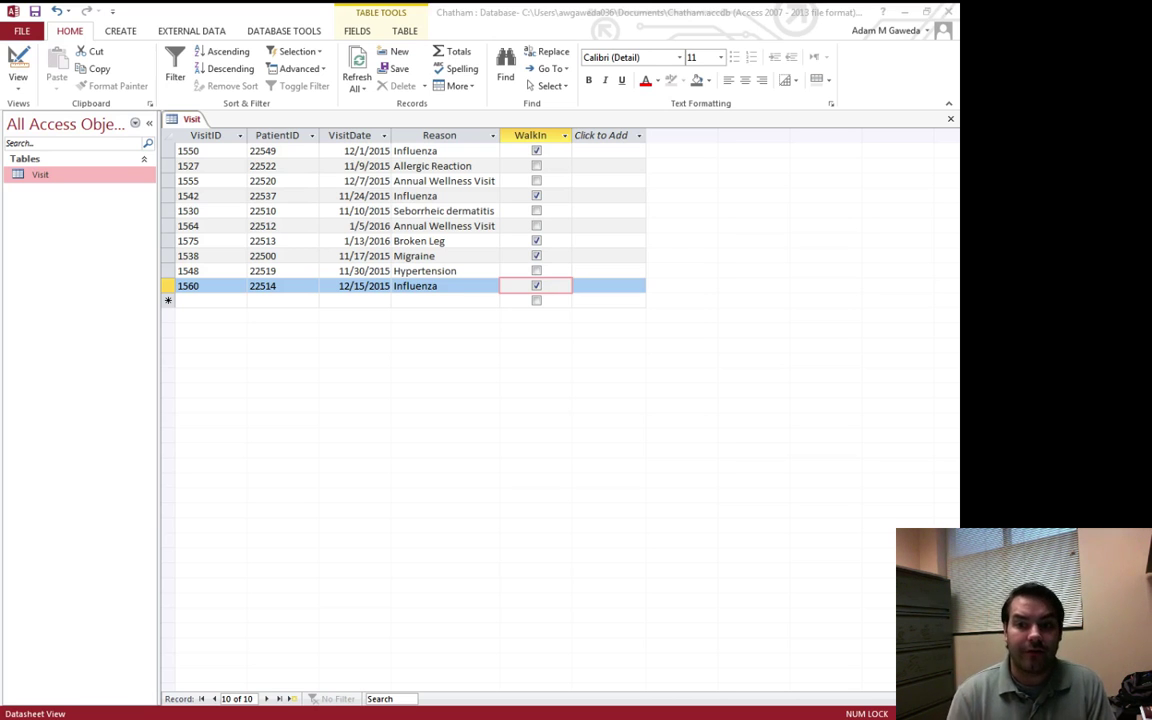
Step: Try to change the VisitID of the last record, the Influenza visit dated 12/15/2015, to 1564
click(203, 138)
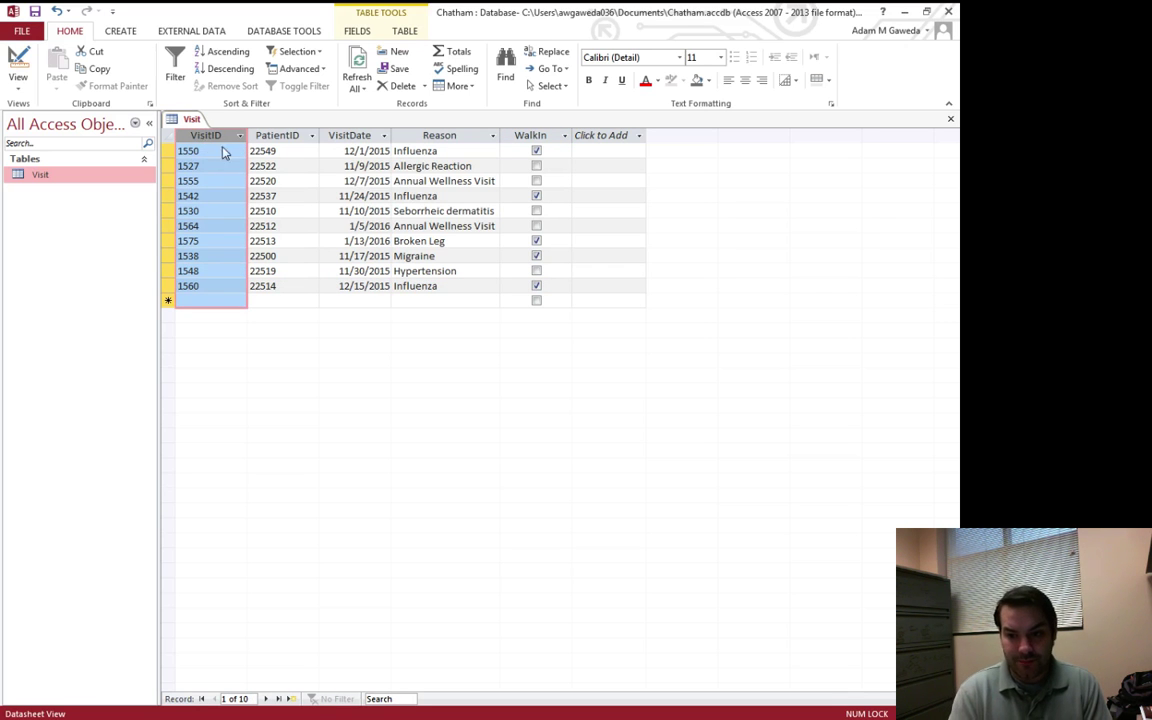
click(224, 286)
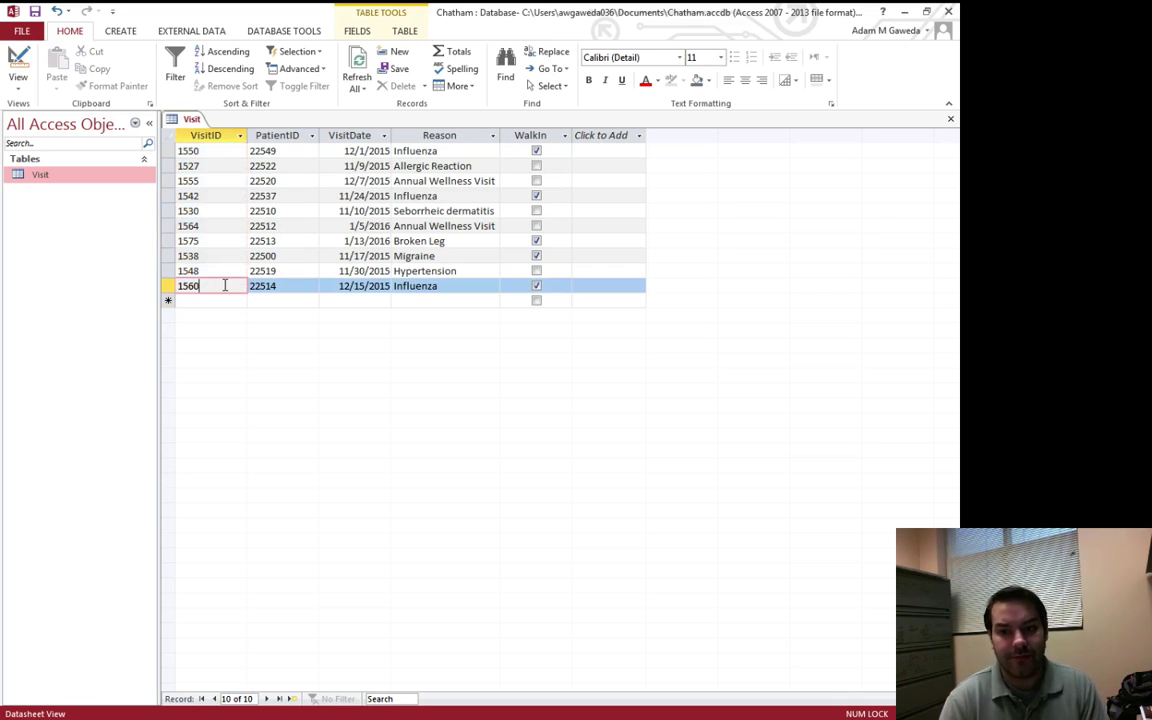
key(BackSpace)
key(BackSpace)
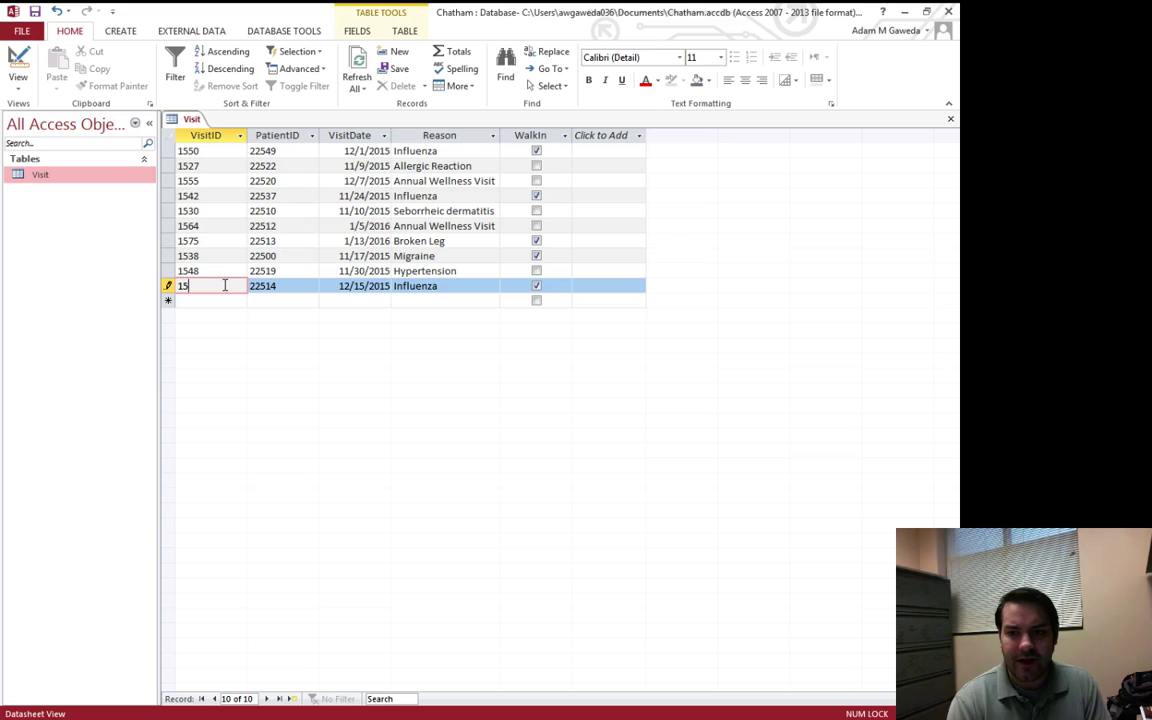
text(64)
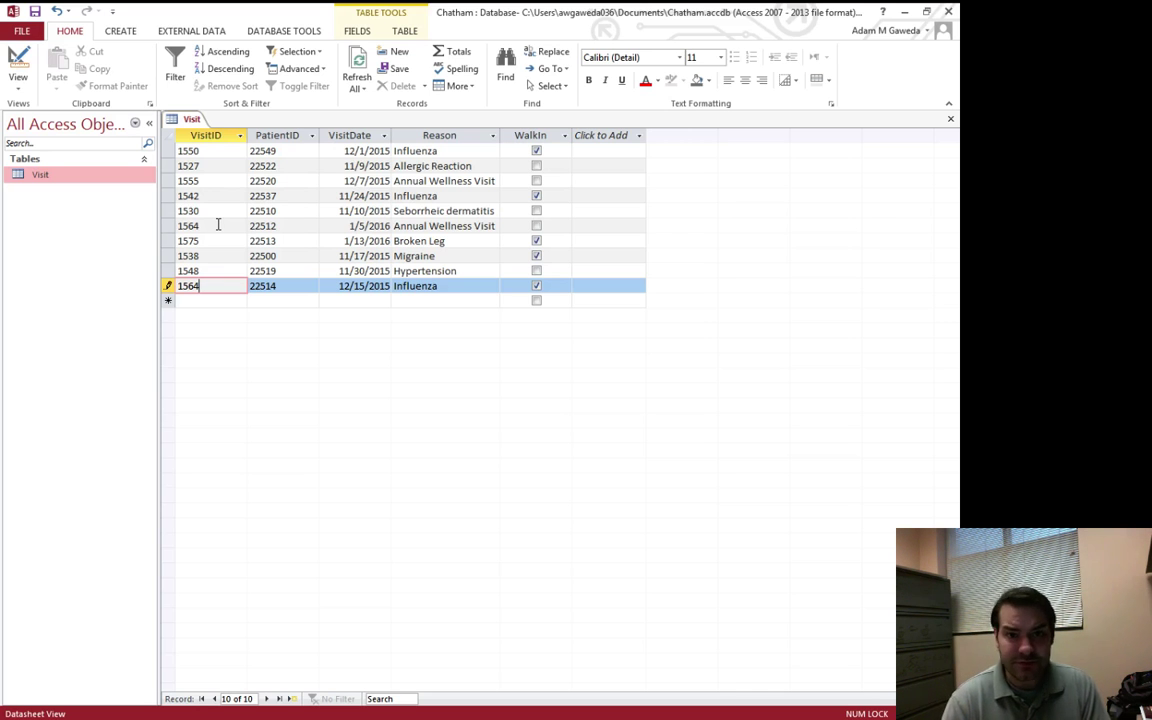
key(Tab)
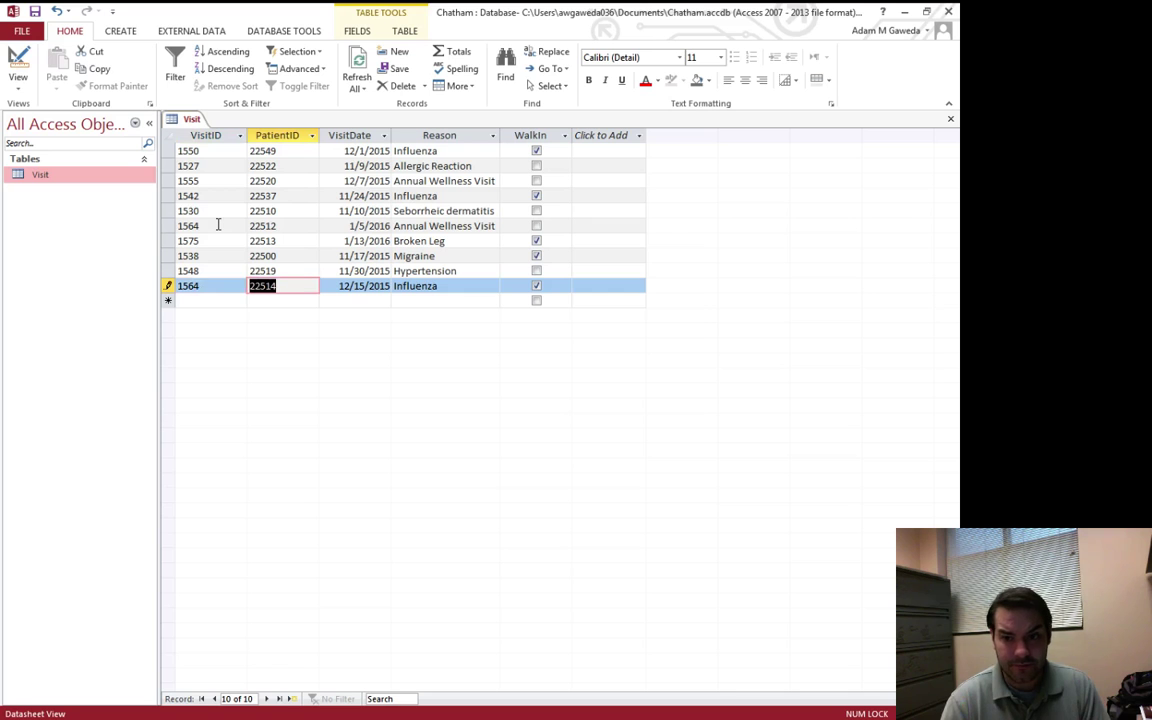
key(Tab)
key(Tab)
key(Tab)
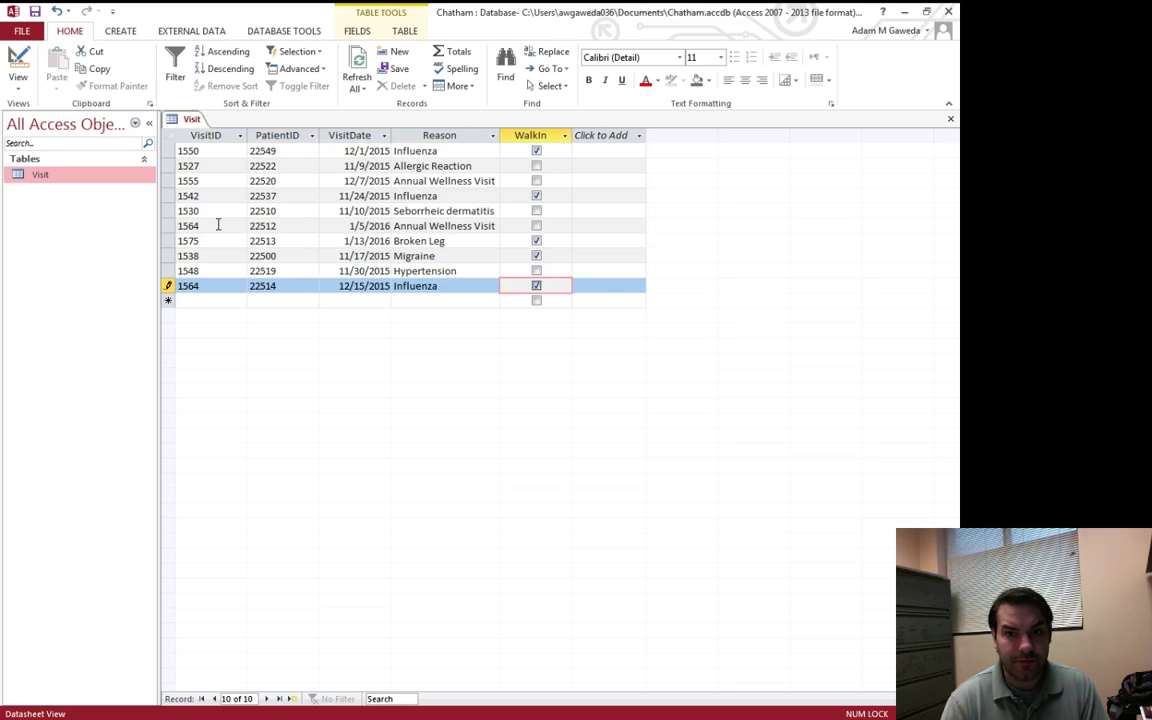
key(Tab)
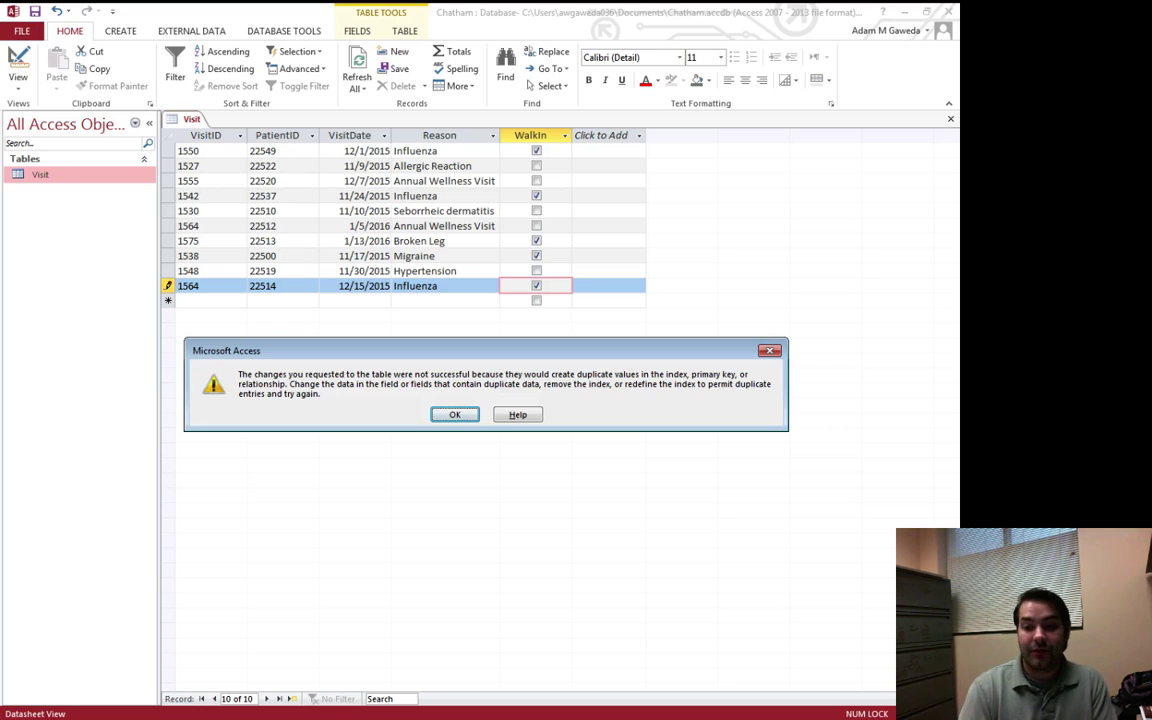
click(453, 416)
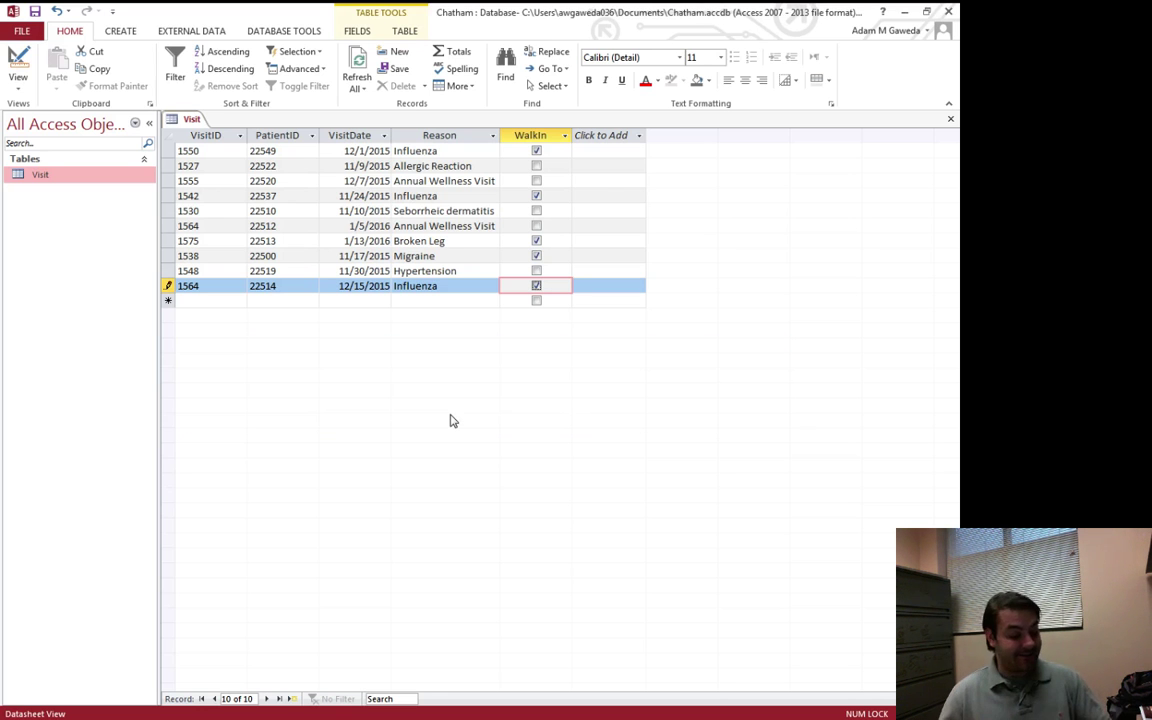
Step: Try repeatedly to leave the edited last record with its duplicate VisitID, dismissing each alert
click(453, 416)
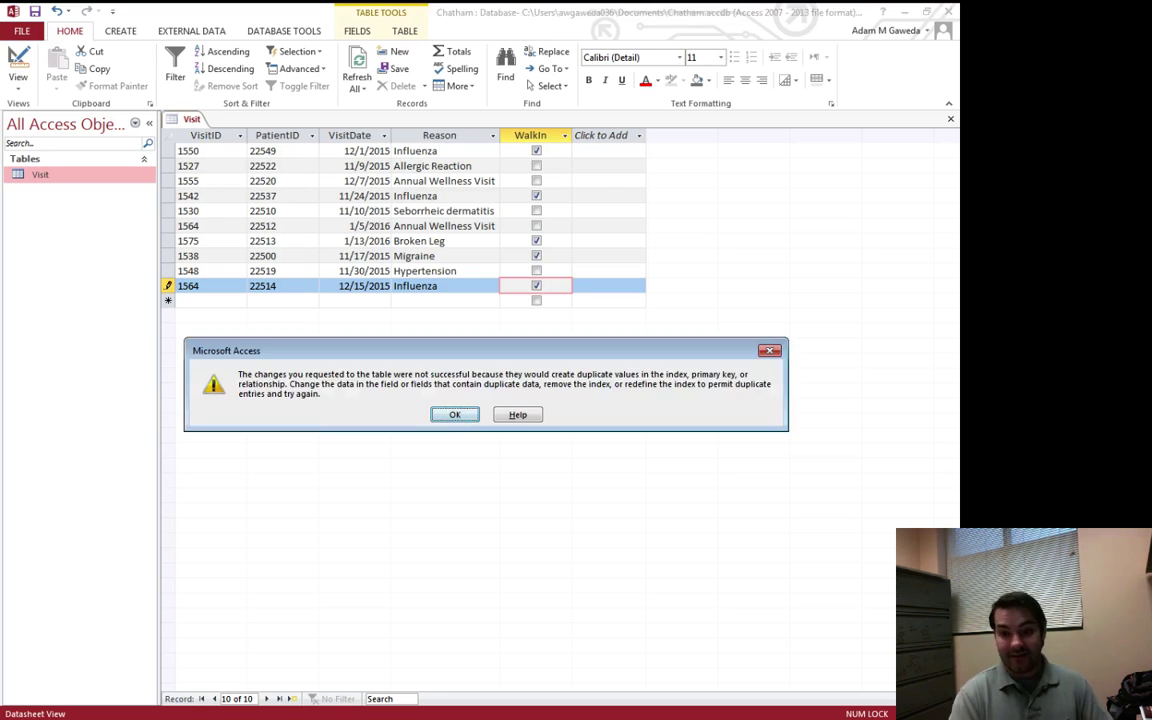
click(453, 415)
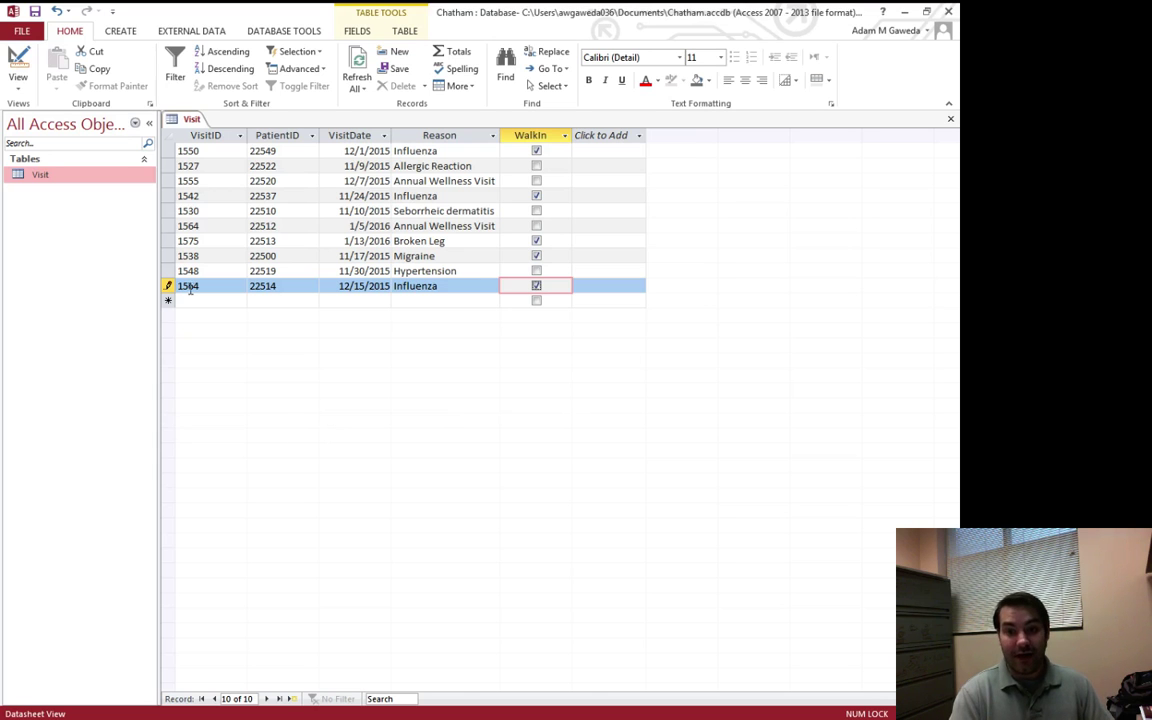
click(230, 55)
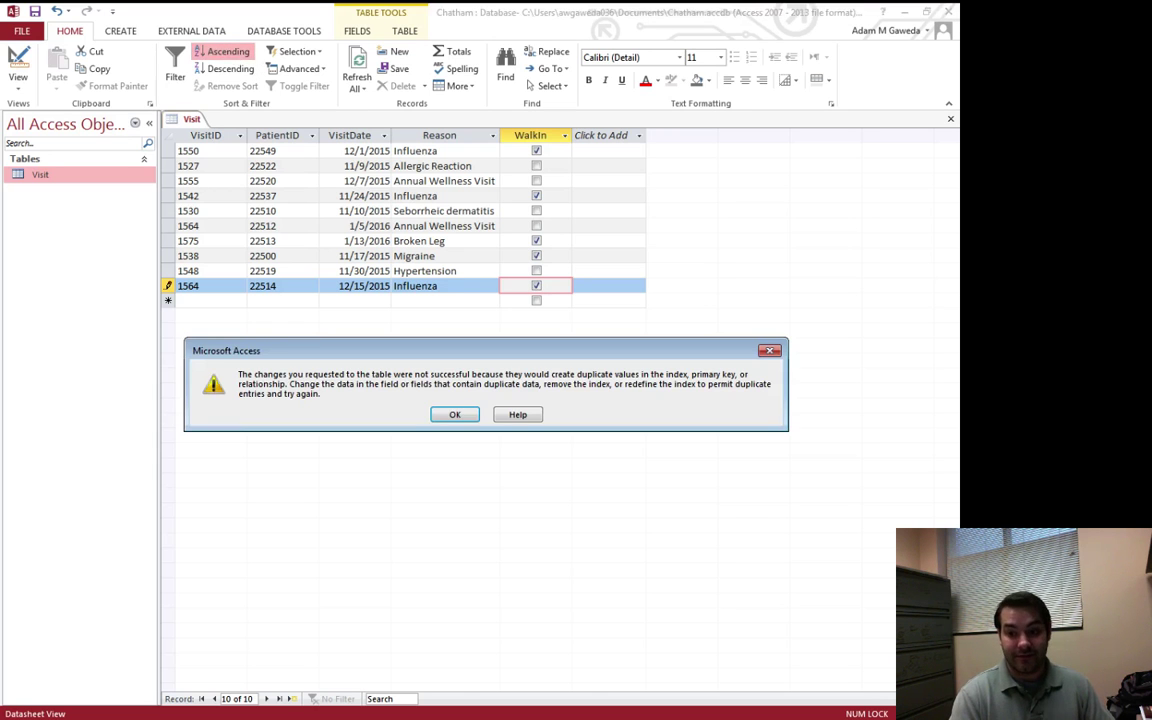
click(453, 415)
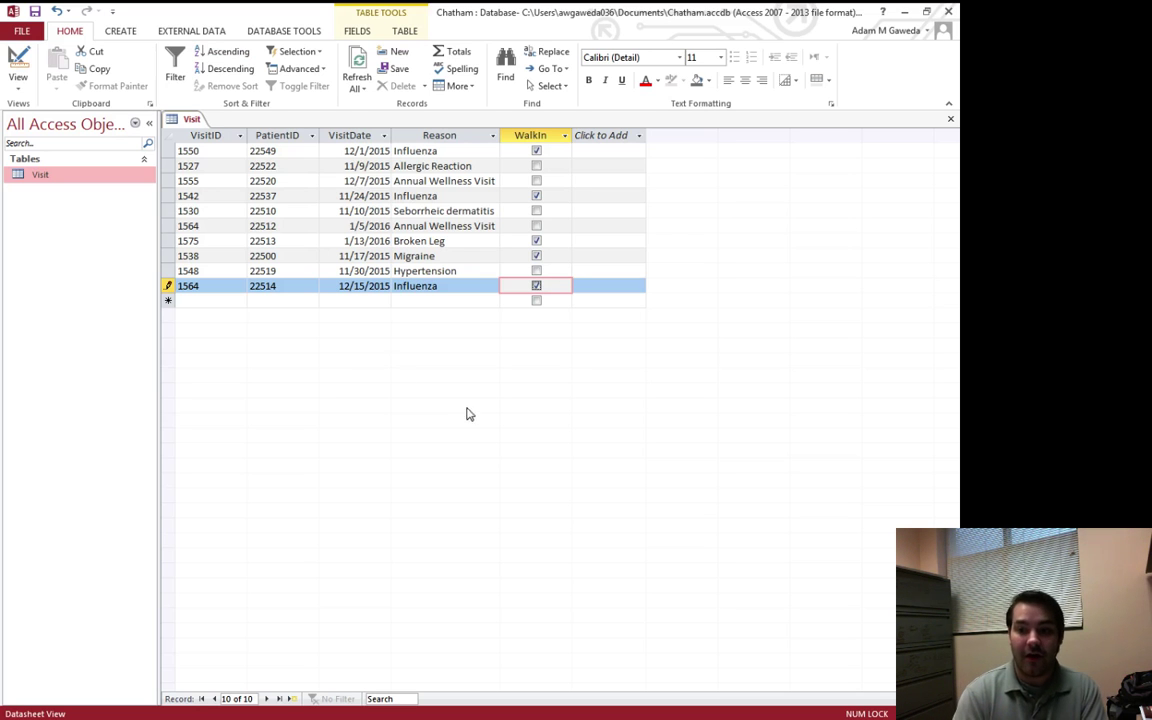
click(205, 286)
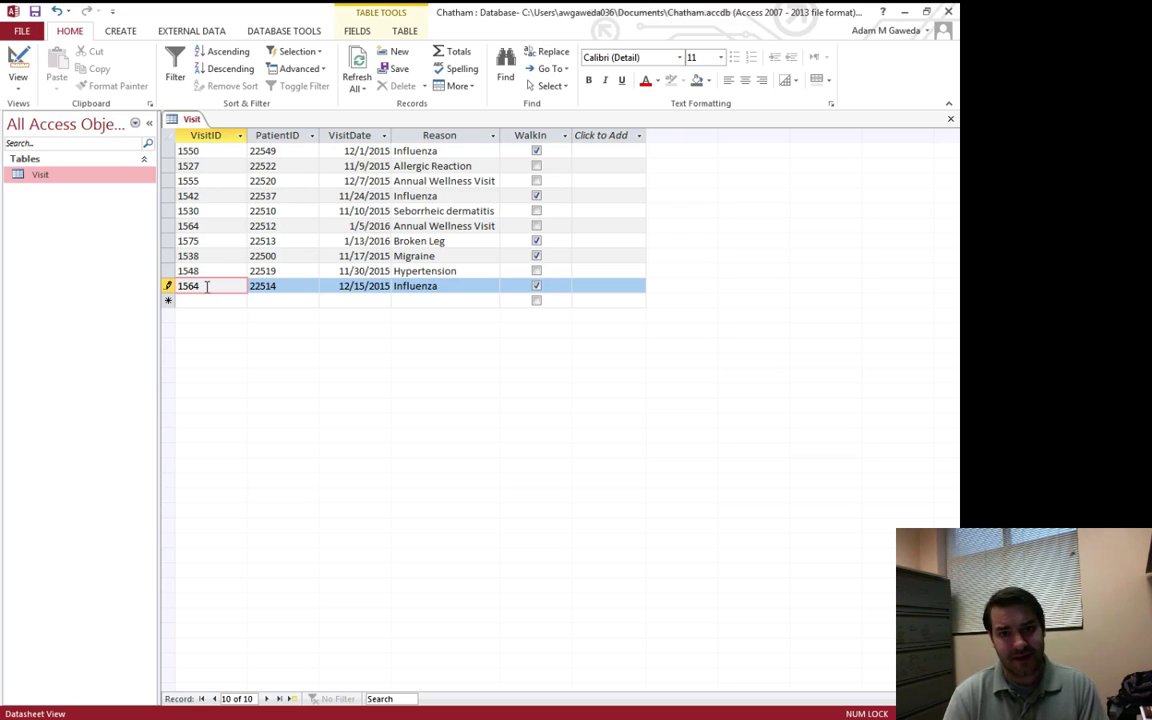
click(210, 225)
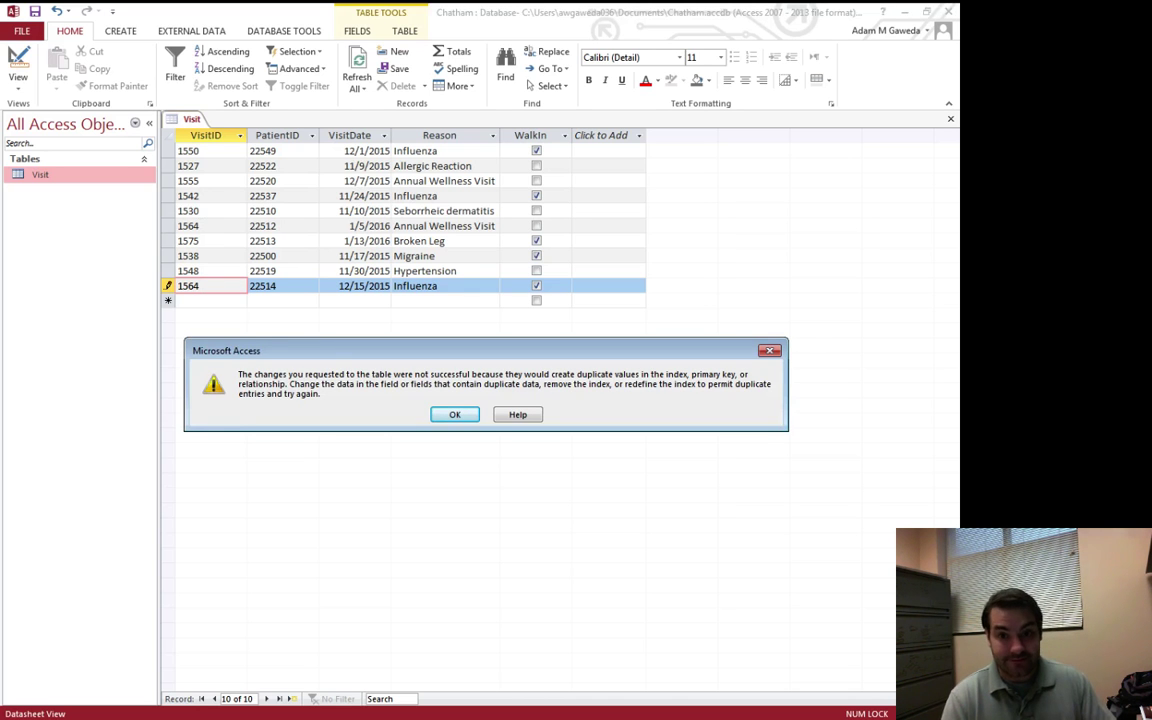
key(Return)
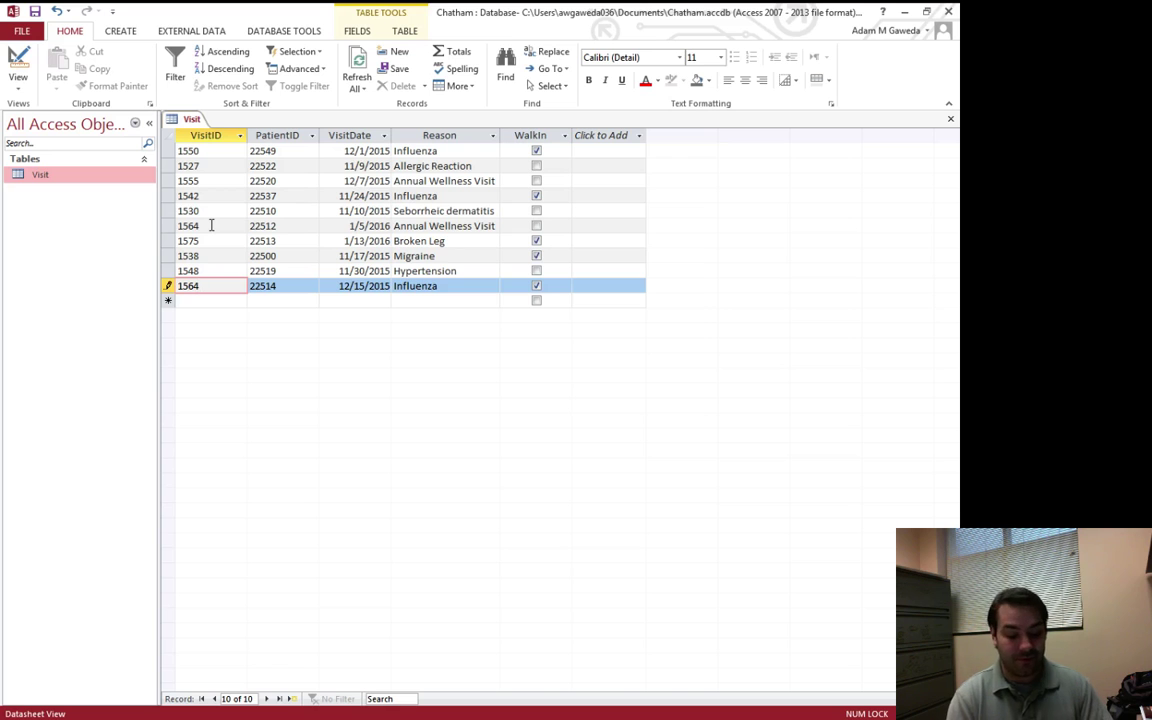
Step: Set the last record's VisitID back to 1560 and commit the record
key(BackSpace)
text(0)
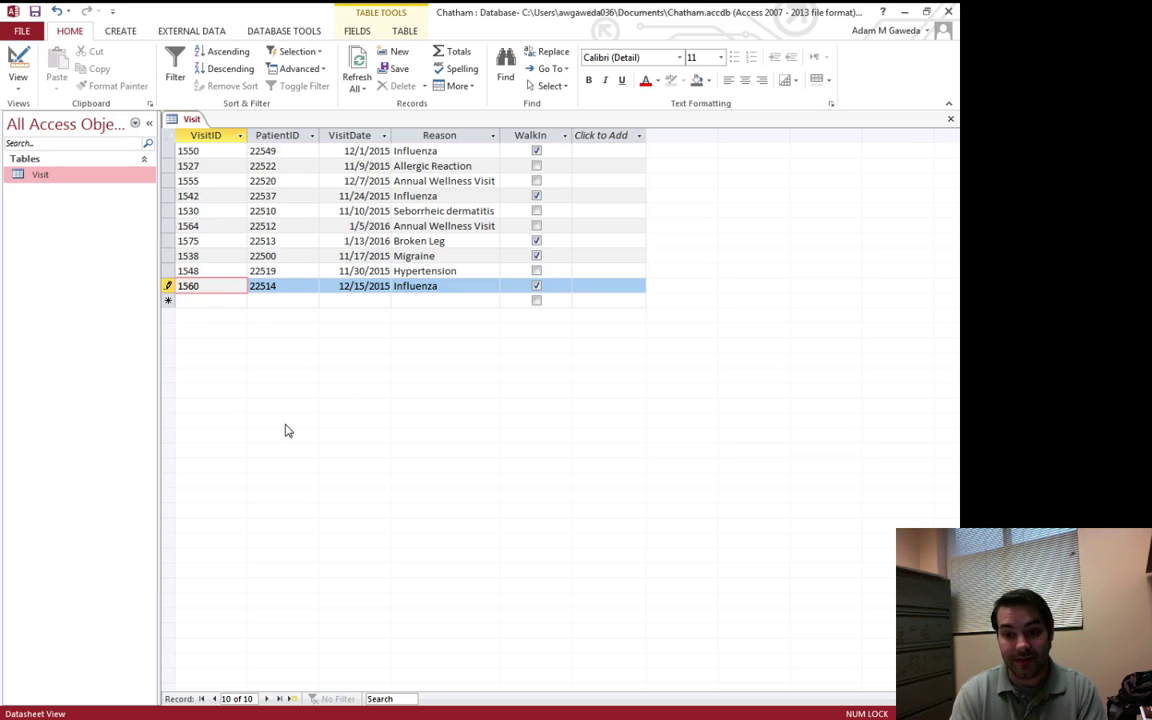
click(636, 273)
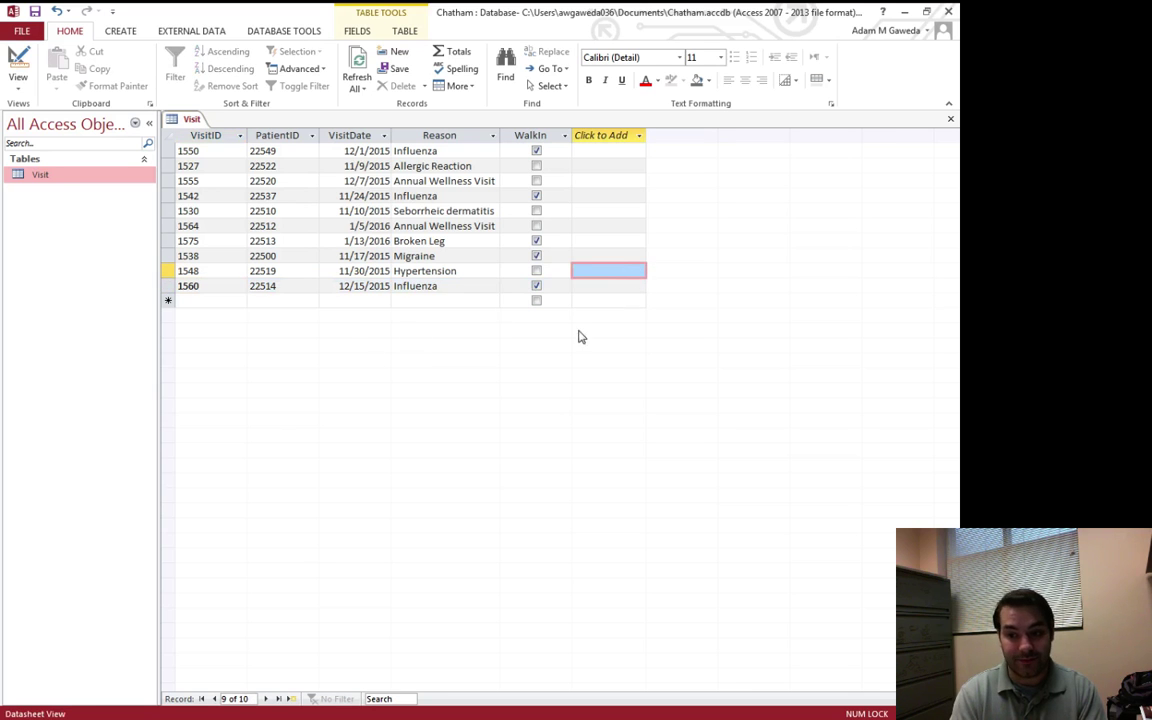
Step: Open the Appointment table in the Cindi database and copy all of its records
click(182, 301)
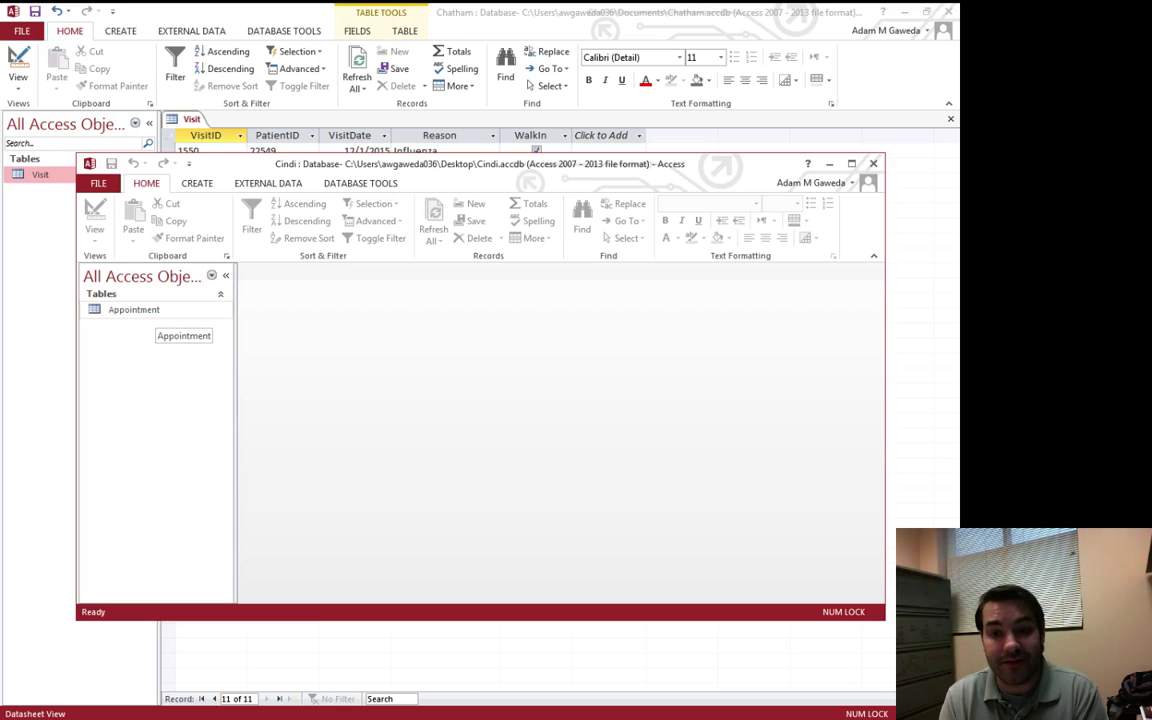
double_click(150, 310)
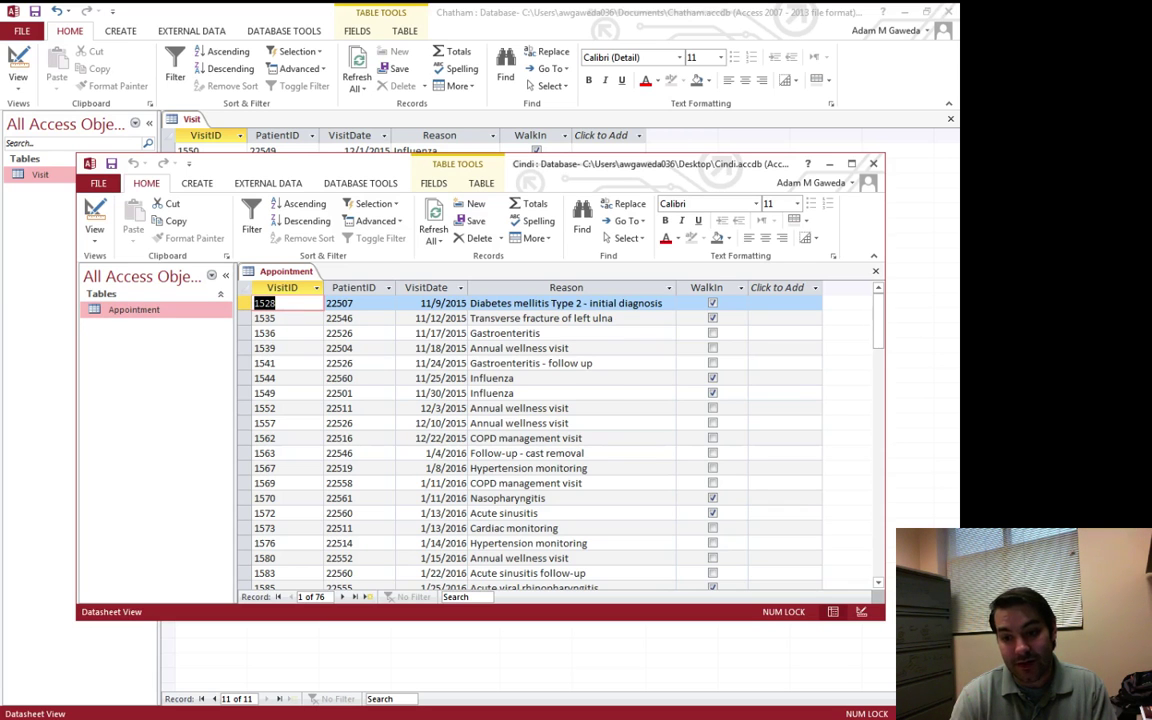
key(ctrl+a)
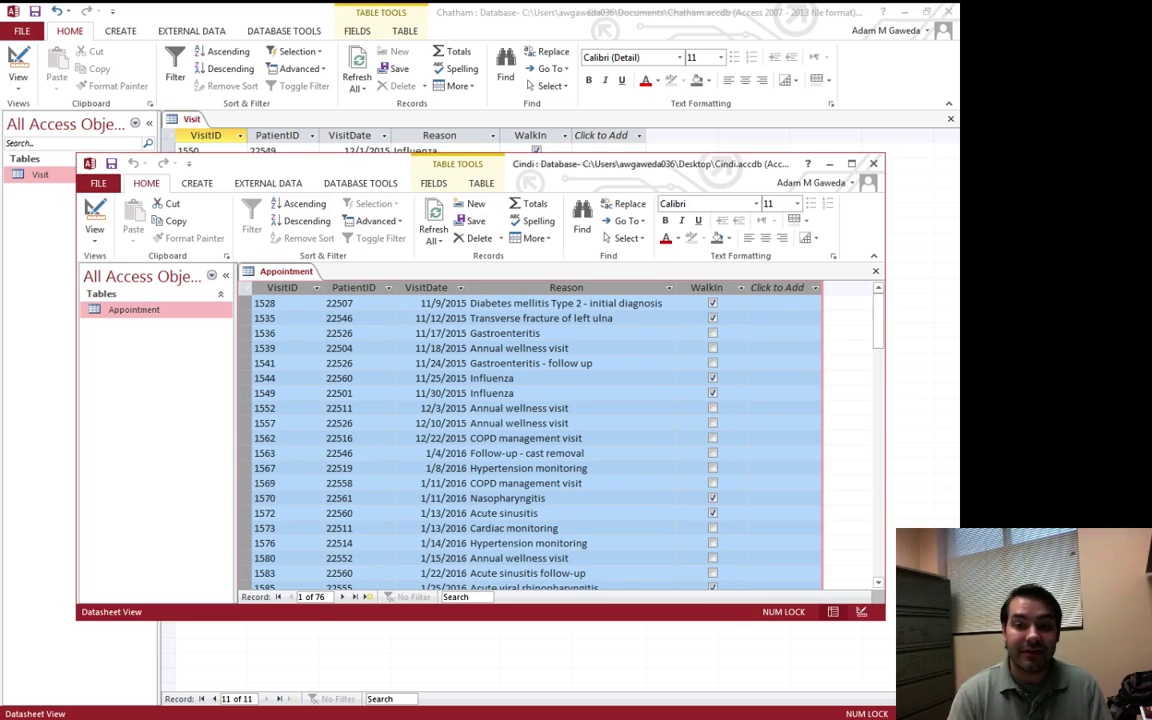
click(170, 221)
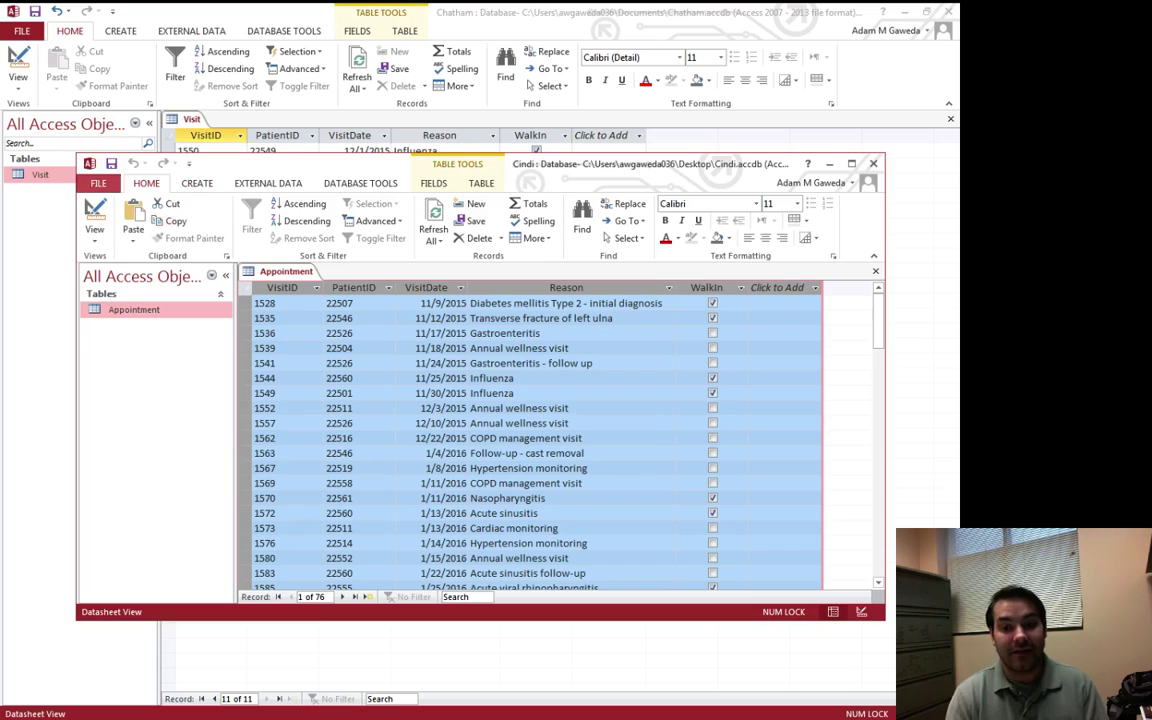
Step: Paste the copied appointment records as new rows at the end of the Visit table in the Chatham database
click(41, 255)
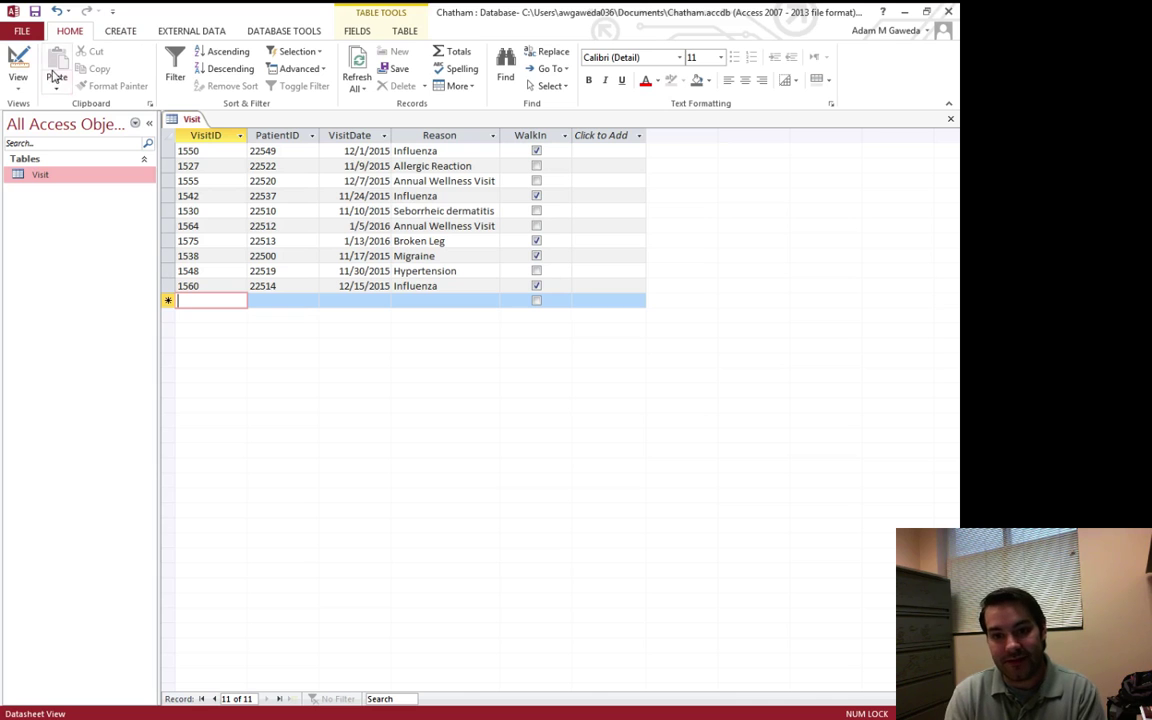
click(168, 300)
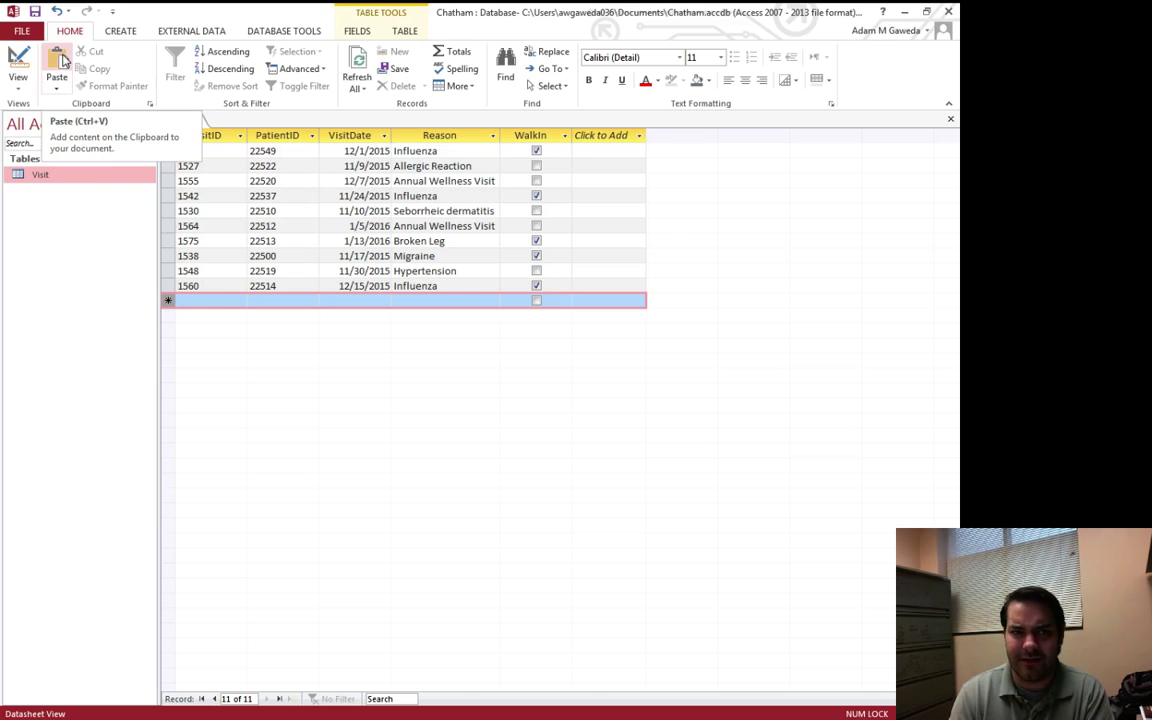
click(62, 62)
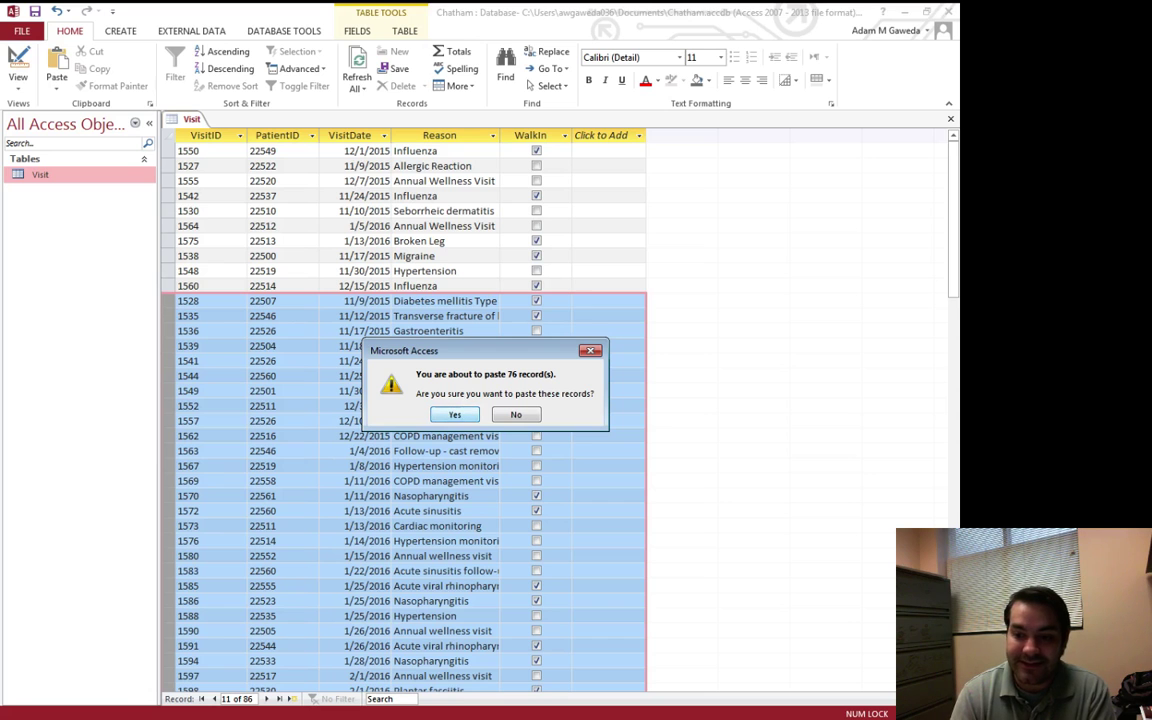
click(454, 414)
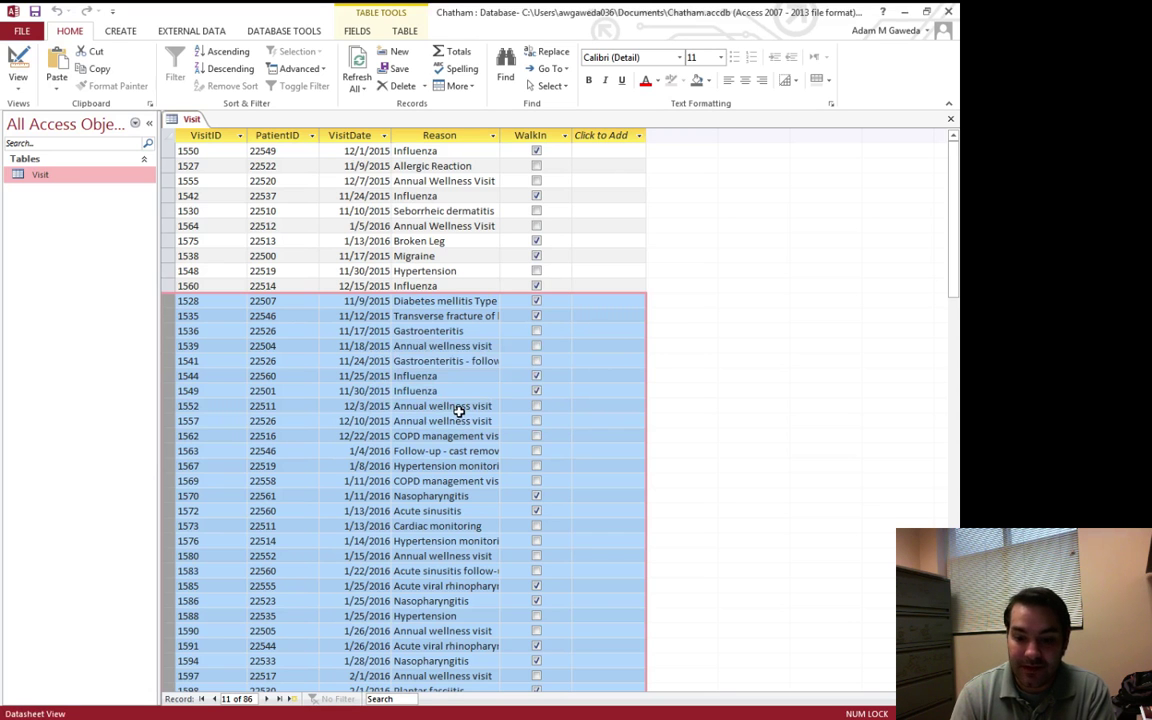
Step: Switch back to the Cindi database and close it
key(alt+Tab)
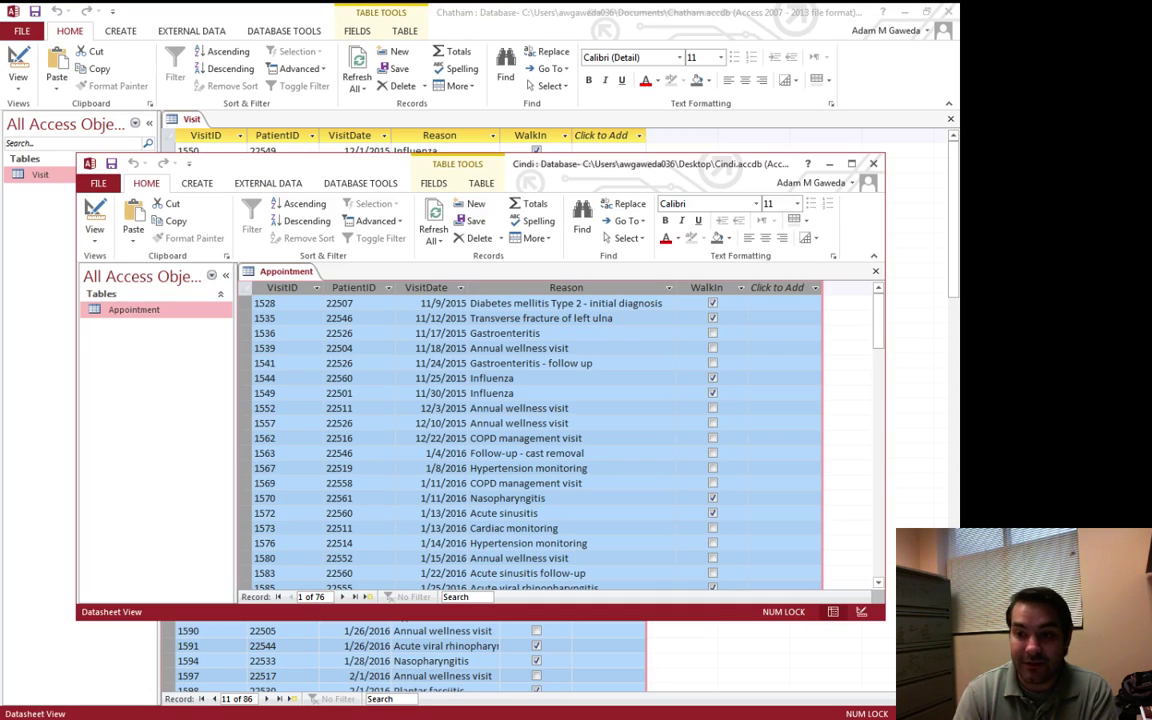
key(alt+F4)
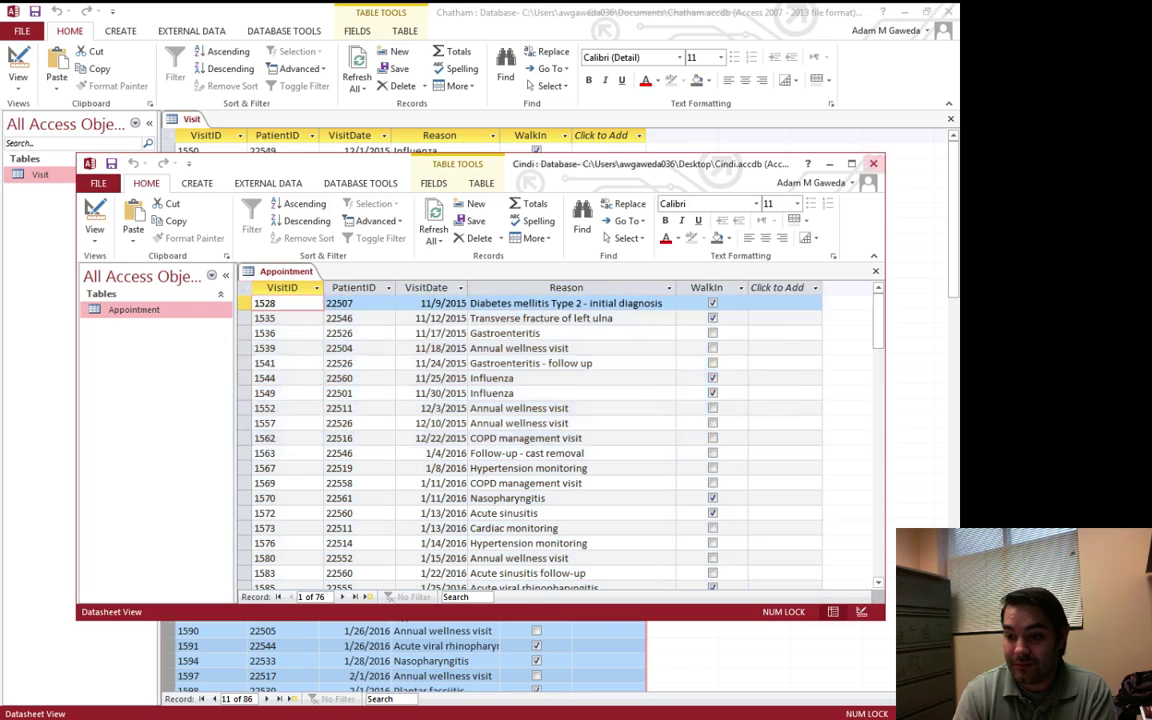